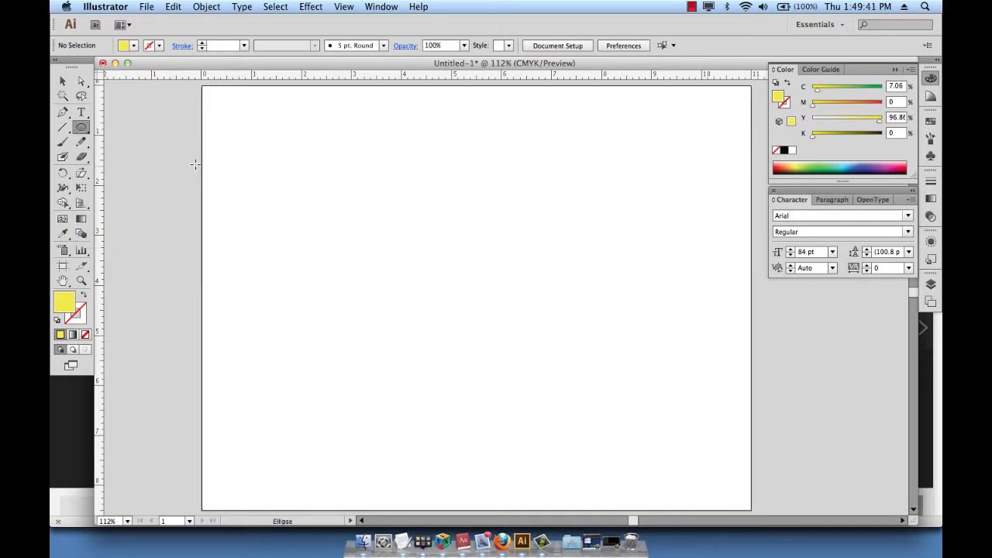
Step: Draw a yellow circle near the top of the page and nudge it slightly lower
{"action": "left_click_drag", "start_coordinate": [445, 211], "coordinate": [505, 297]}
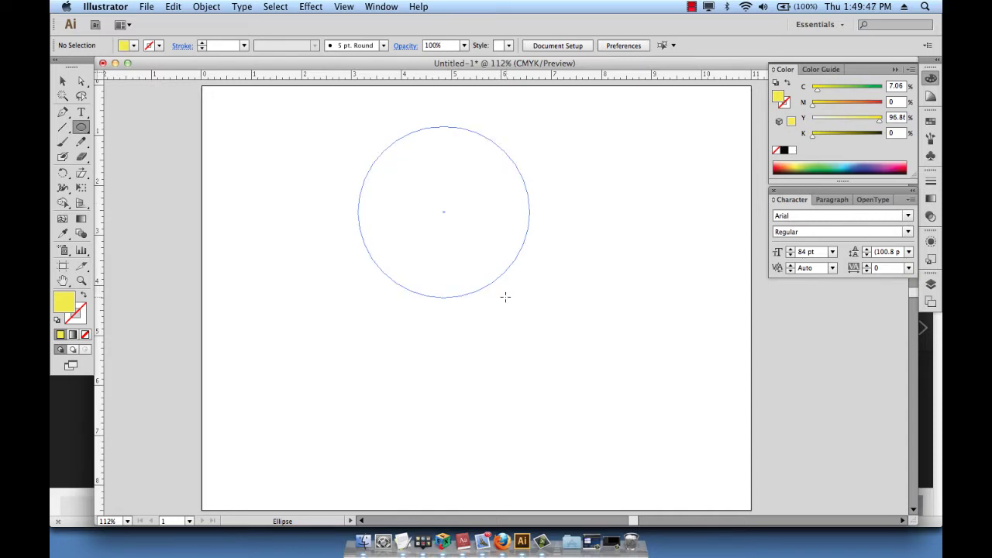
{"action": "left_click_drag", "start_coordinate": [505, 297], "coordinate": [506, 297]}
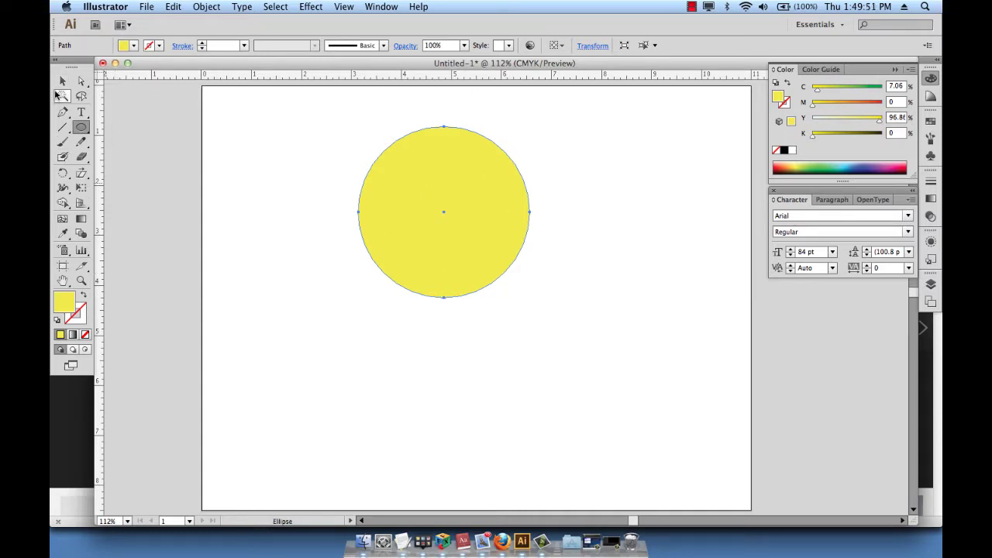
{"action": "left_click", "coordinate": [63, 80]}
{"action": "left_click_drag", "start_coordinate": [430, 242], "coordinate": [432, 257]}
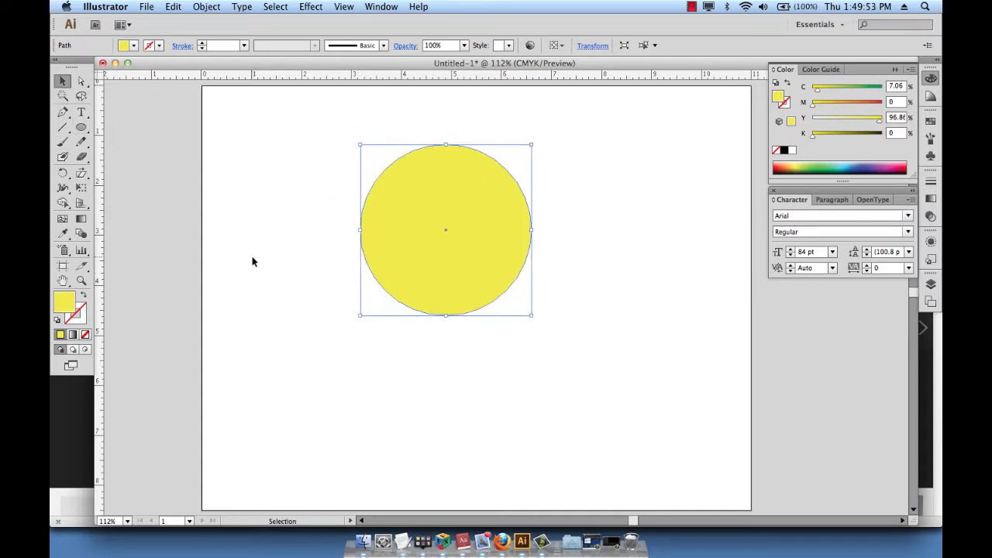
Step: Add four mesh points to the circle: upper left, lower centre, top right and right side
{"action": "left_click", "coordinate": [62, 220]}
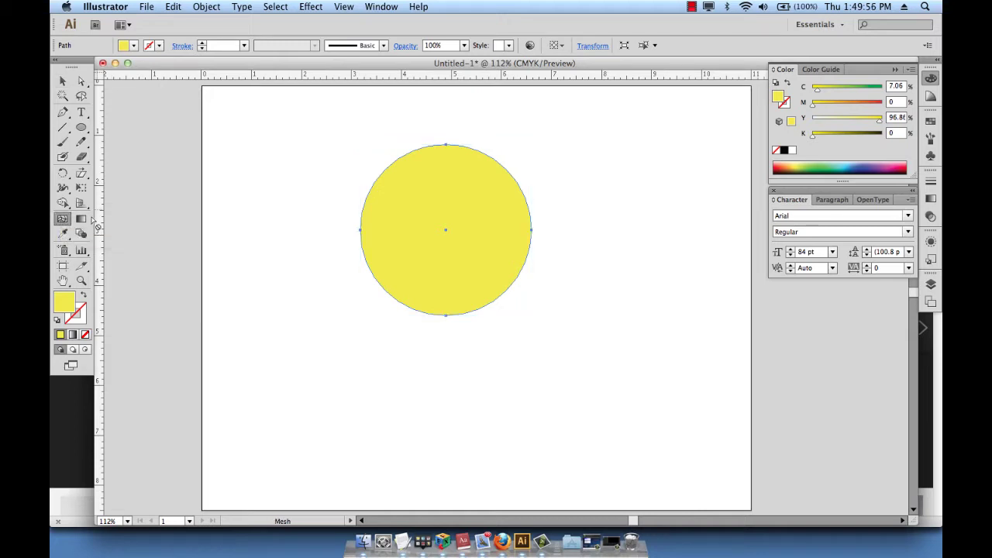
{"action": "left_click", "coordinate": [400, 194]}
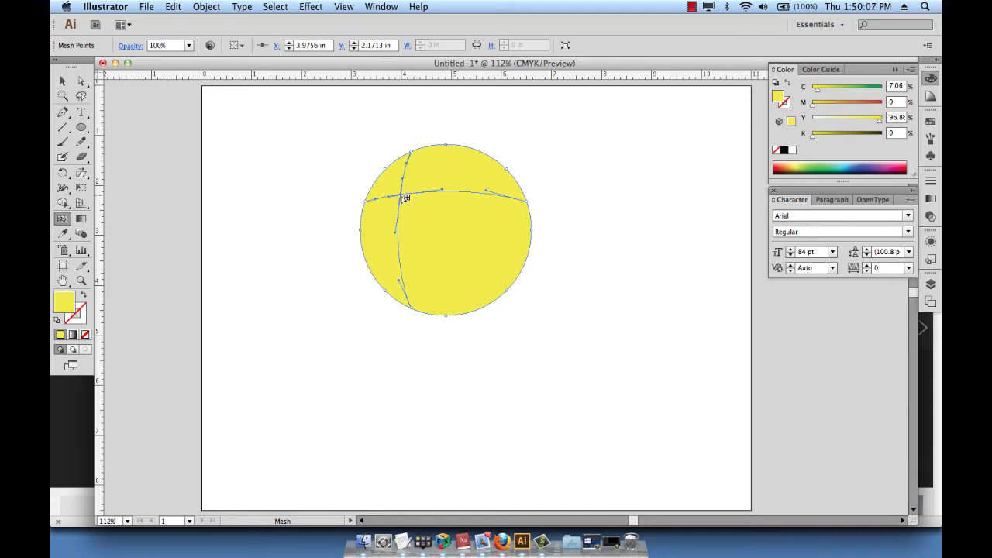
{"action": "left_click", "coordinate": [447, 261]}
{"action": "left_click", "coordinate": [488, 166]}
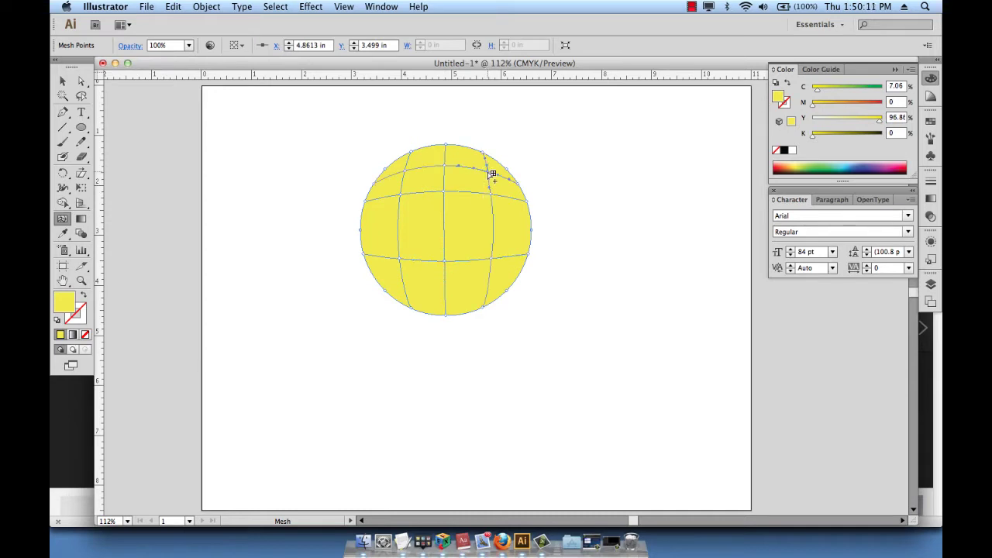
{"action": "left_click", "coordinate": [516, 233]}
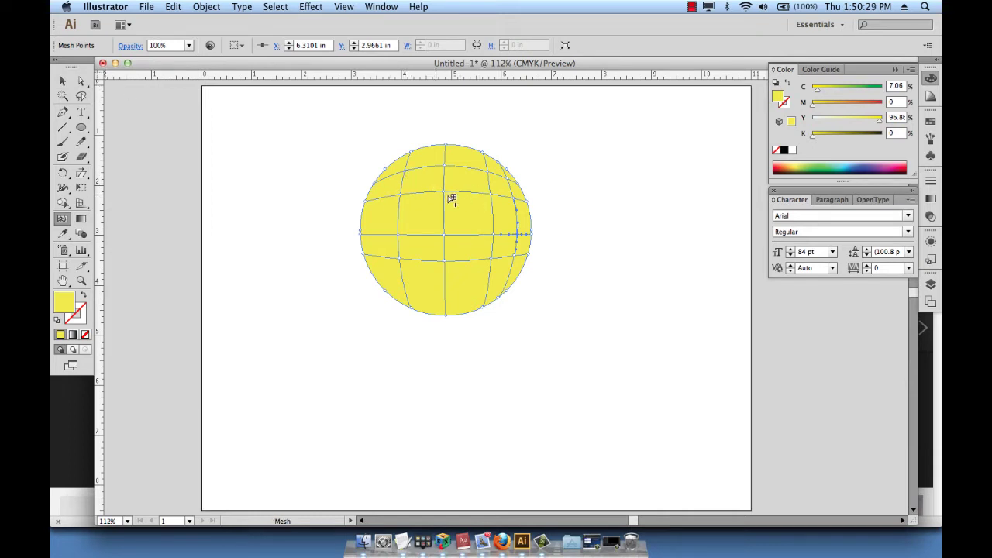
Step: Tint a new upper-left mesh point orange (M 30), the centre green (C 48), the right point dark gold
{"action": "left_click", "coordinate": [403, 195]}
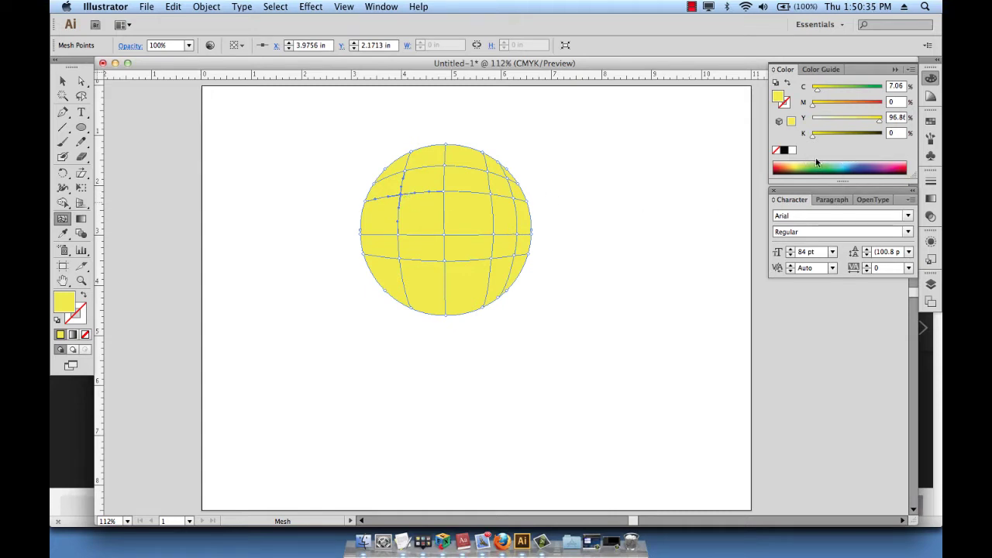
{"action": "left_click_drag", "start_coordinate": [813, 109], "coordinate": [835, 109]}
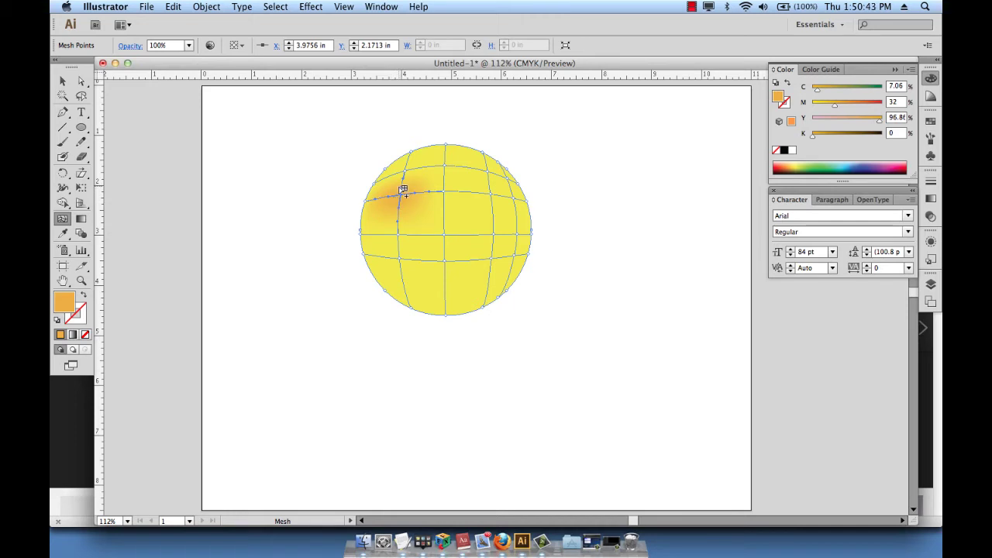
{"action": "left_click", "coordinate": [445, 234]}
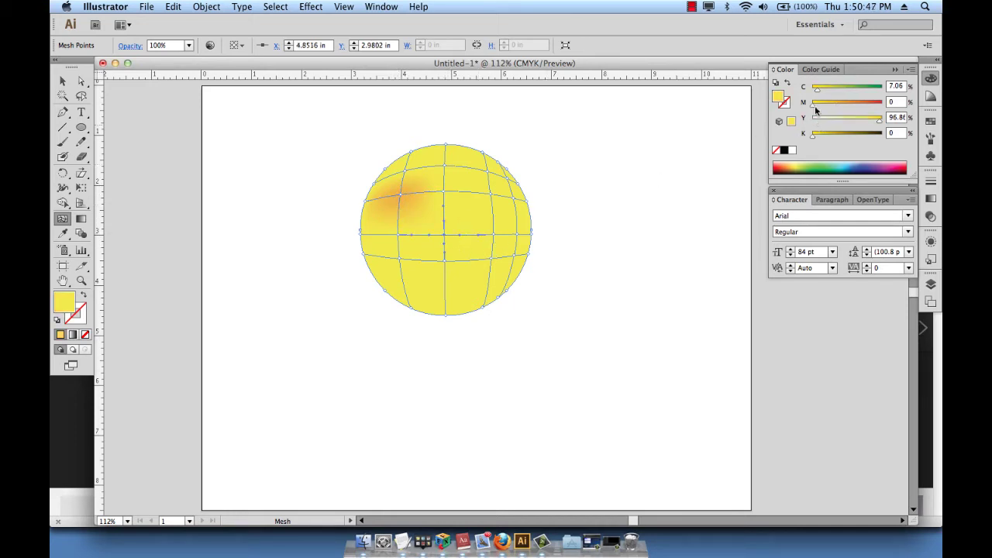
{"action": "left_click_drag", "start_coordinate": [821, 93], "coordinate": [848, 93]}
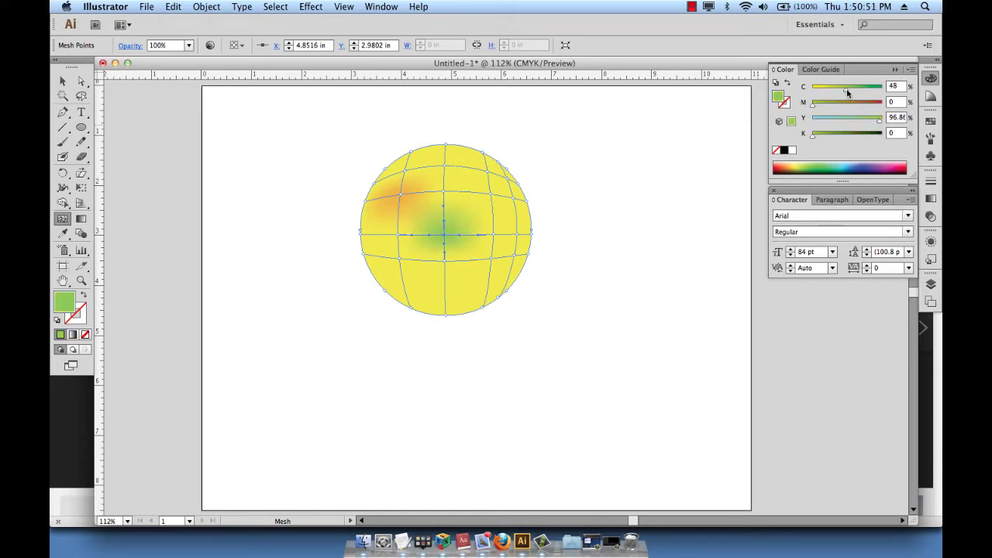
{"action": "left_click", "coordinate": [519, 233]}
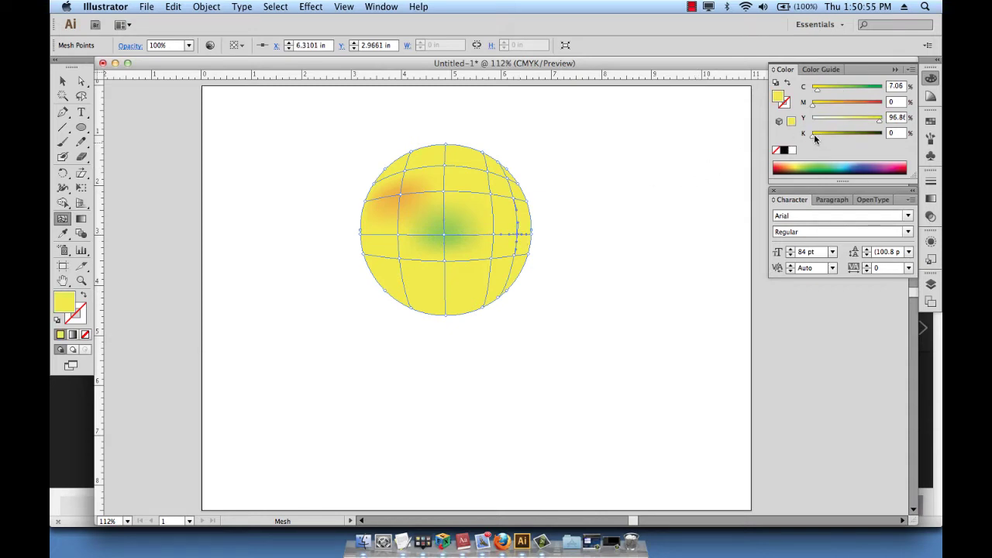
{"action": "left_click_drag", "start_coordinate": [813, 136], "coordinate": [847, 134]}
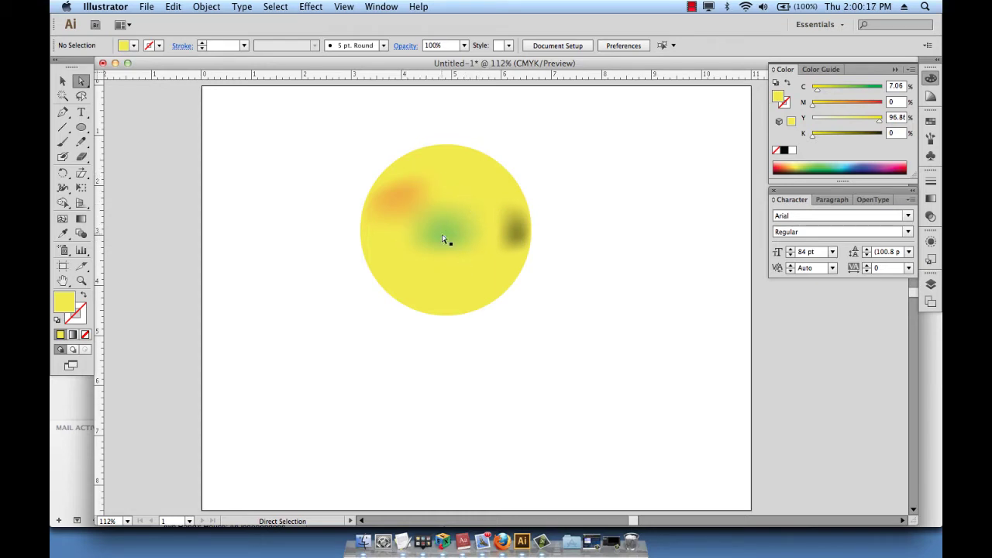
Step: Delete the orange upper-left mesh point so that area turns yellow again
{"action": "left_click", "coordinate": [486, 201]}
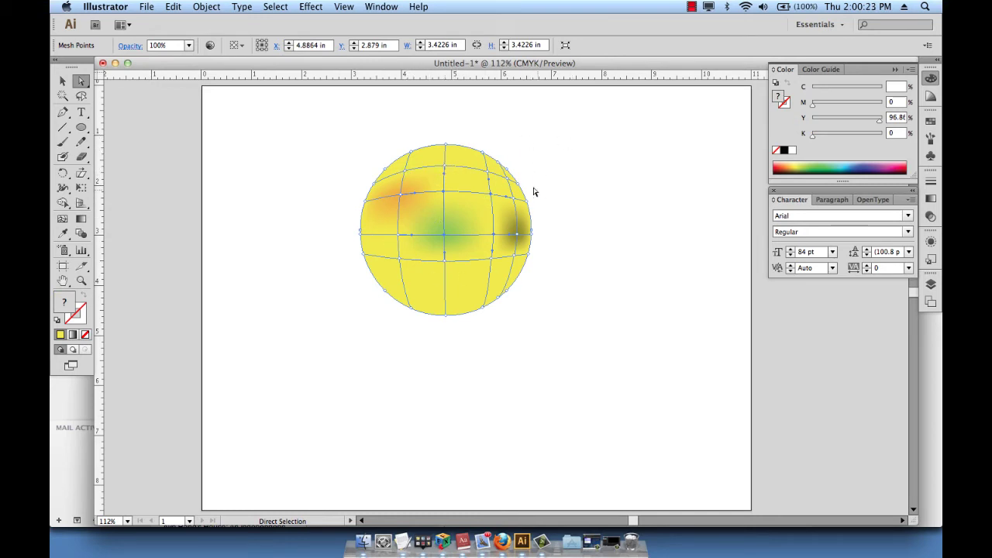
{"action": "left_click", "coordinate": [406, 172]}
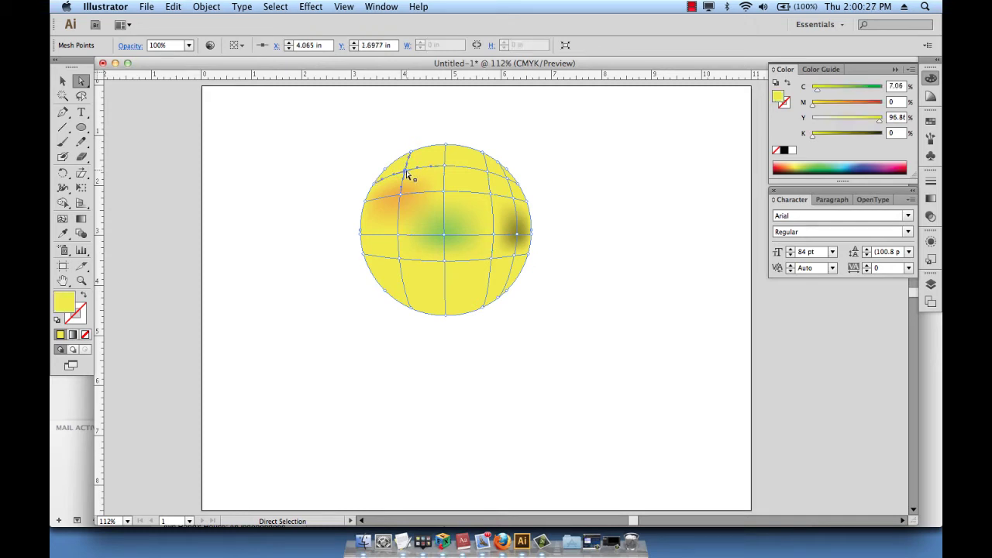
{"action": "key", "text": "Delete"}
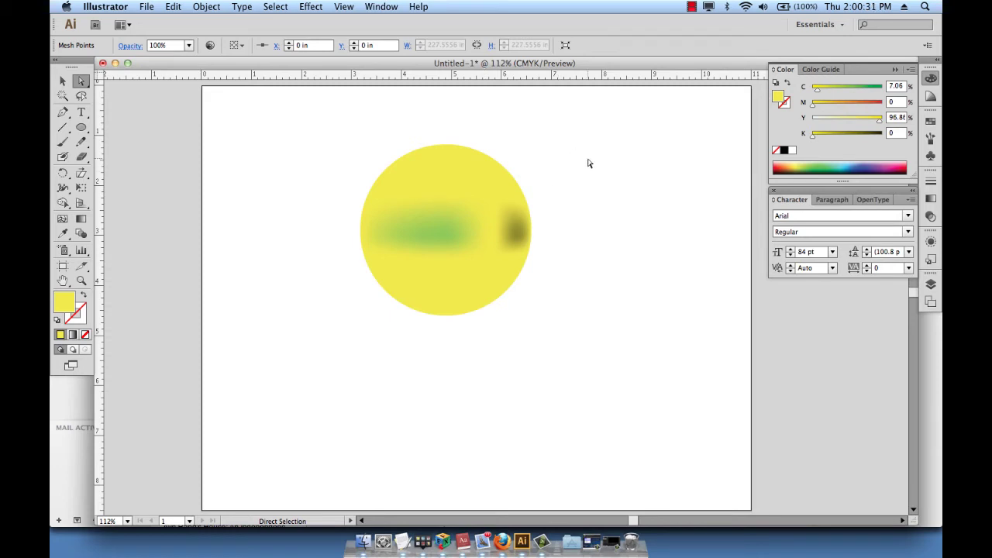
{"action": "key", "text": "super"}
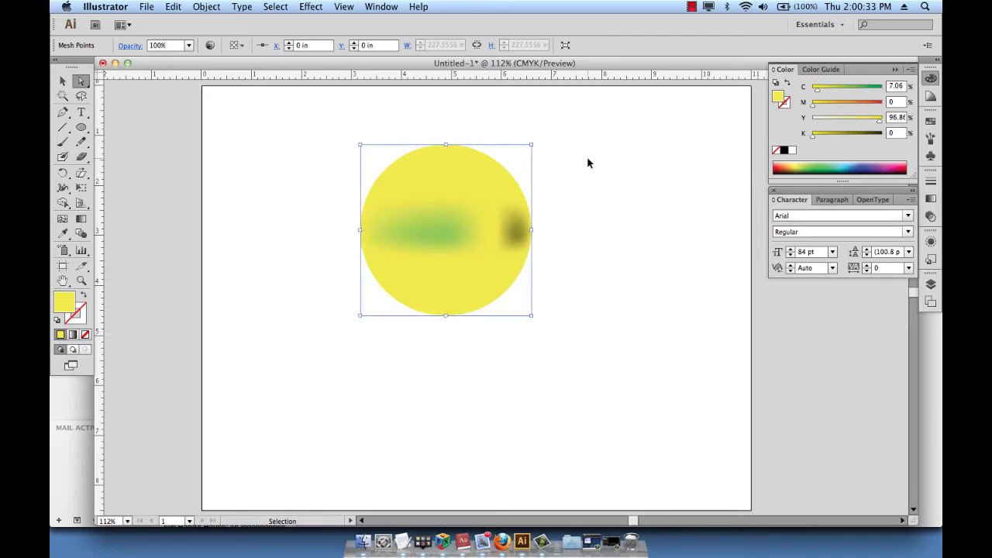
Step: In Outline view, delete the upper and right crossing mesh points, then return to Preview
{"action": "key", "text": "super+y"}
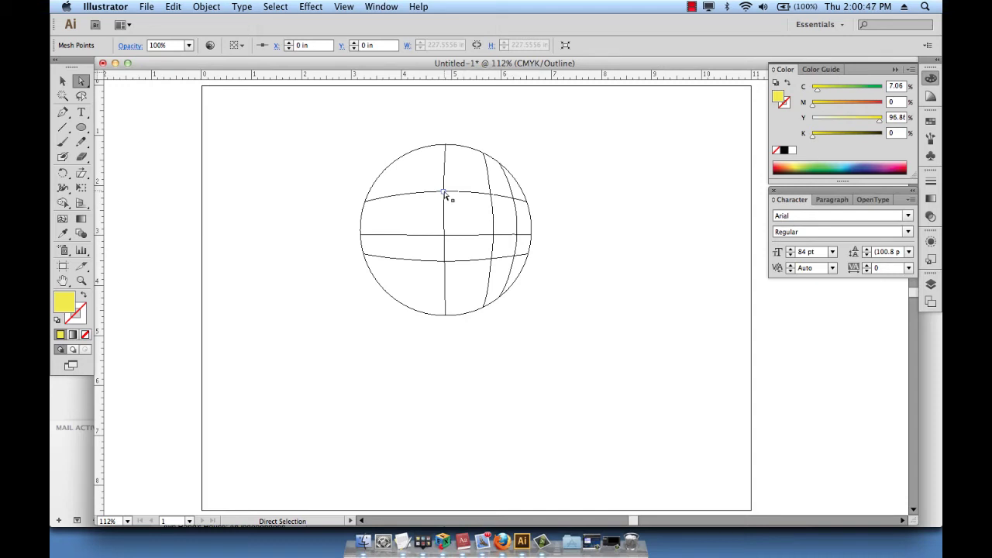
{"action": "left_click", "coordinate": [445, 192]}
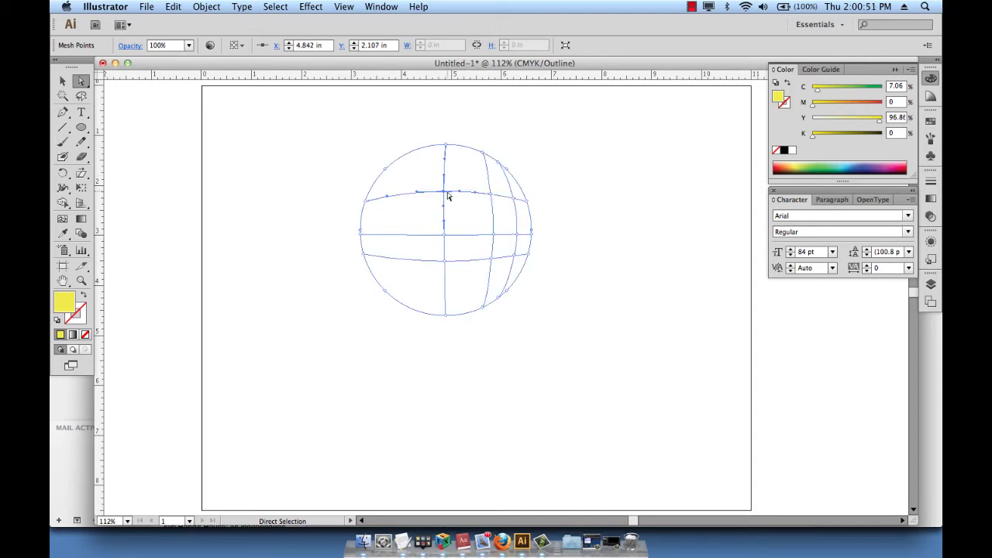
{"action": "key", "text": "Delete"}
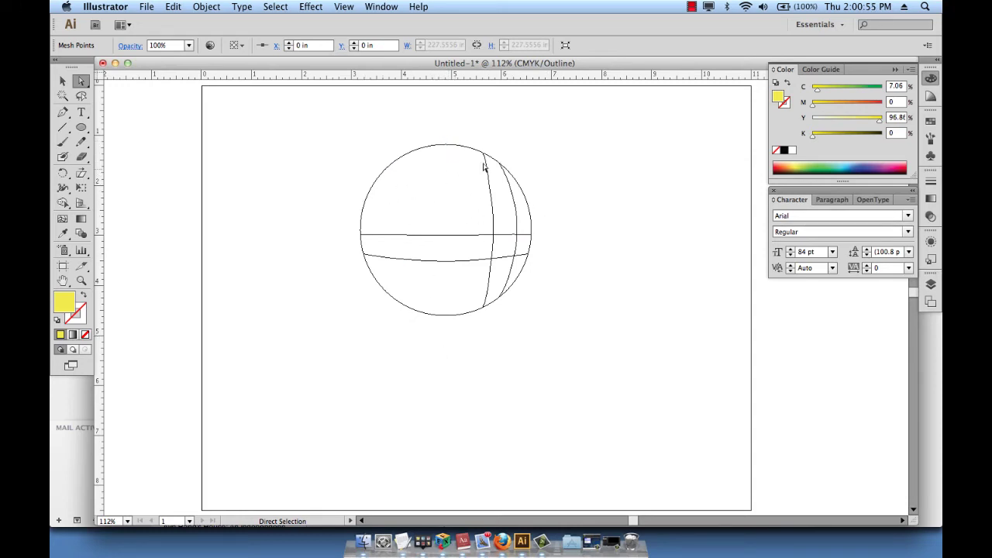
{"action": "left_click", "coordinate": [494, 236]}
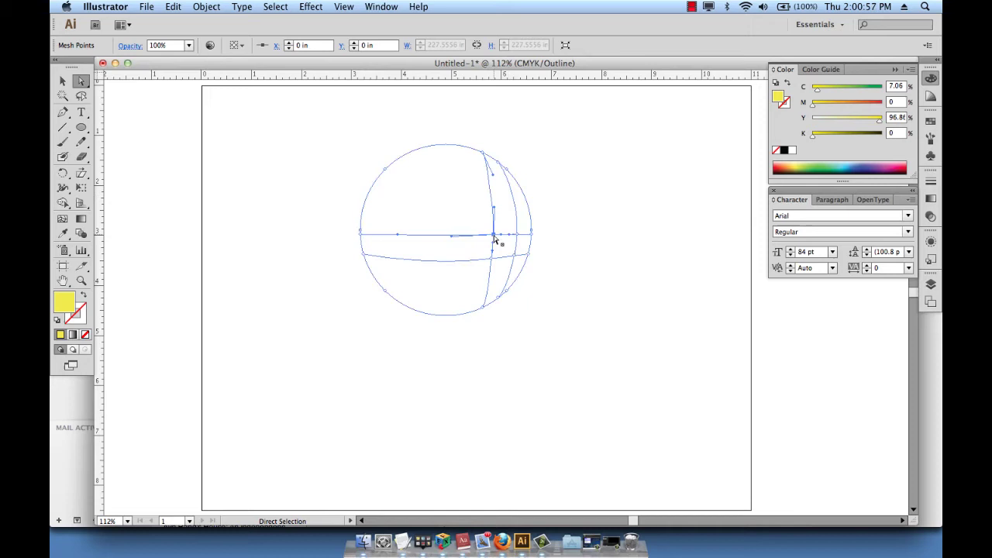
{"action": "key", "text": "Delete"}
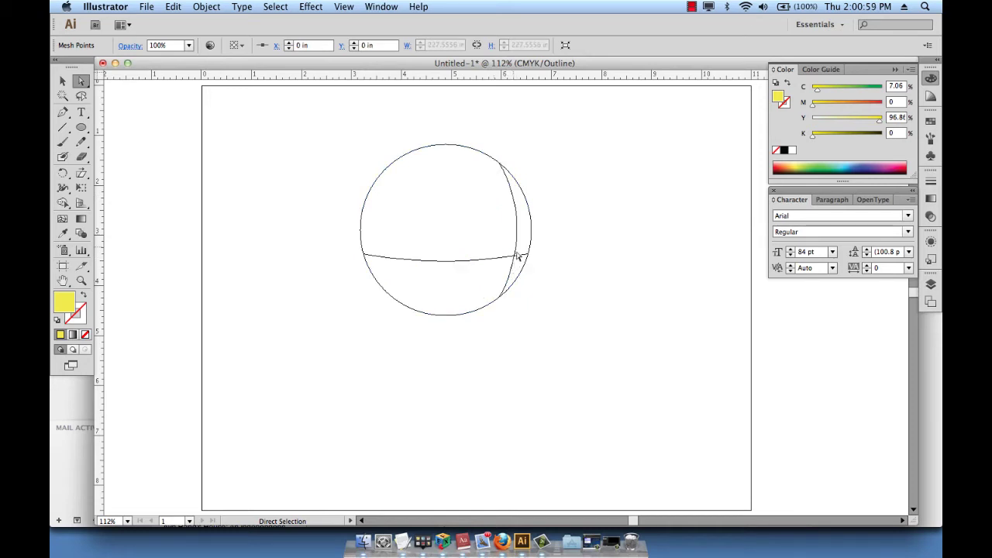
{"action": "key", "text": "super+y"}
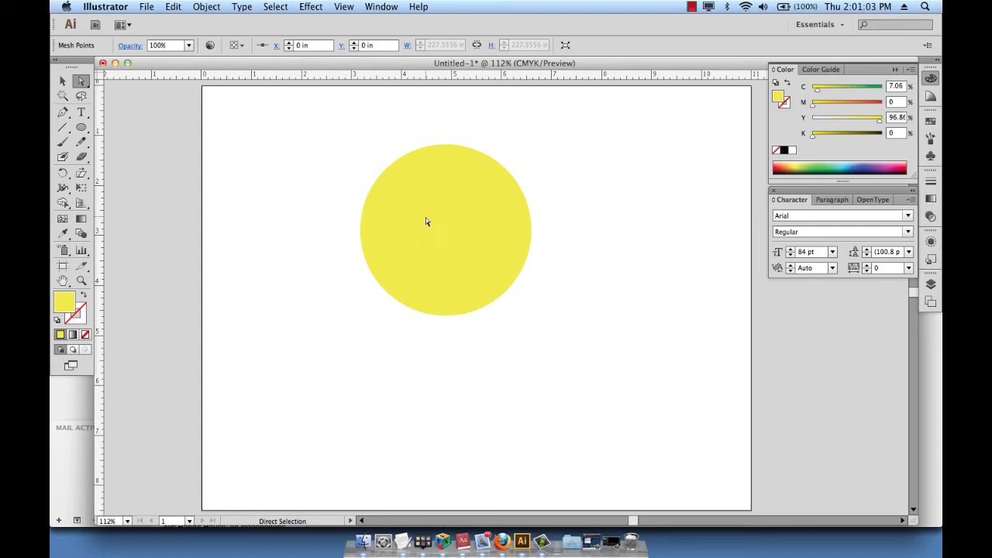
{"action": "left_click", "coordinate": [466, 240]}
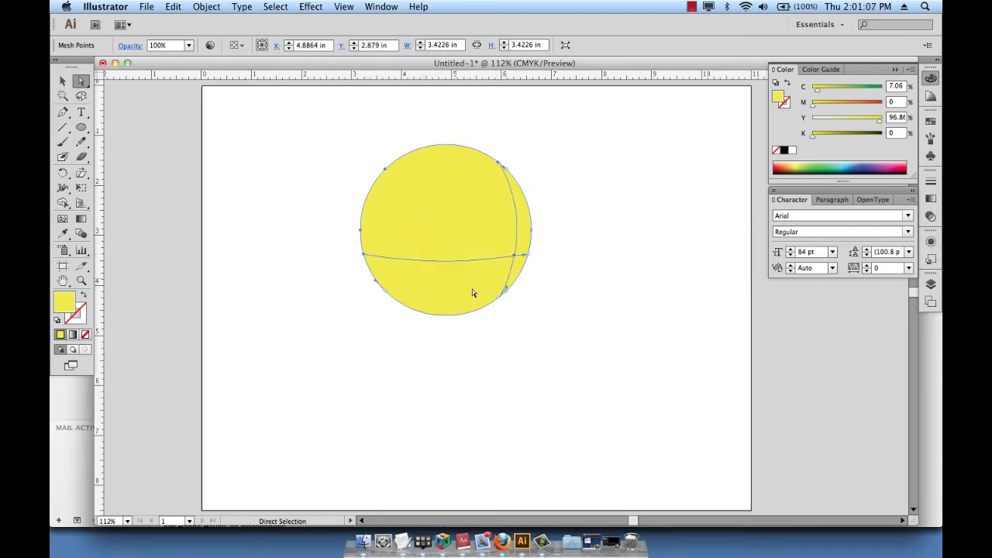
Step: Tint the mesh point right of the circle's centre orange with Magenta at 48
{"action": "left_click", "coordinate": [559, 285]}
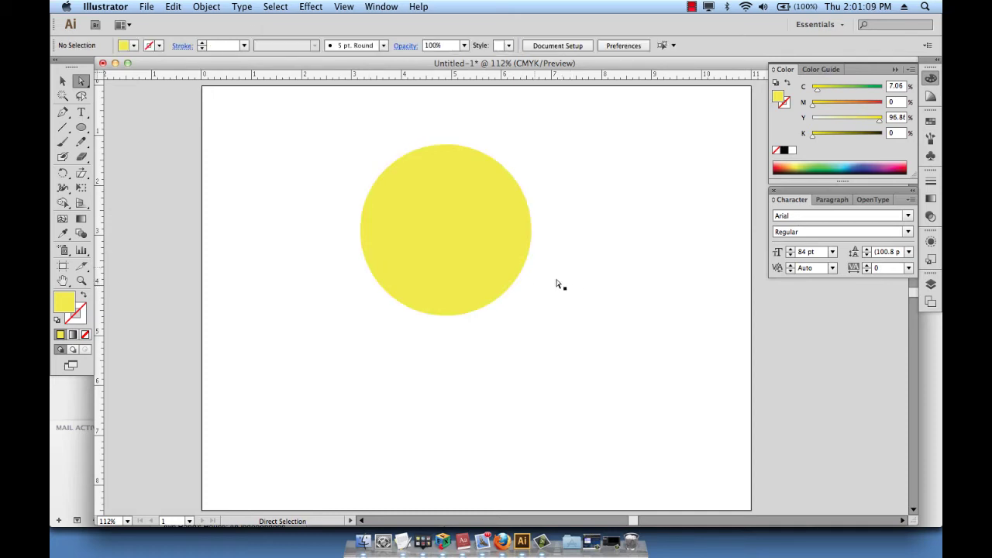
{"action": "left_click", "coordinate": [515, 257]}
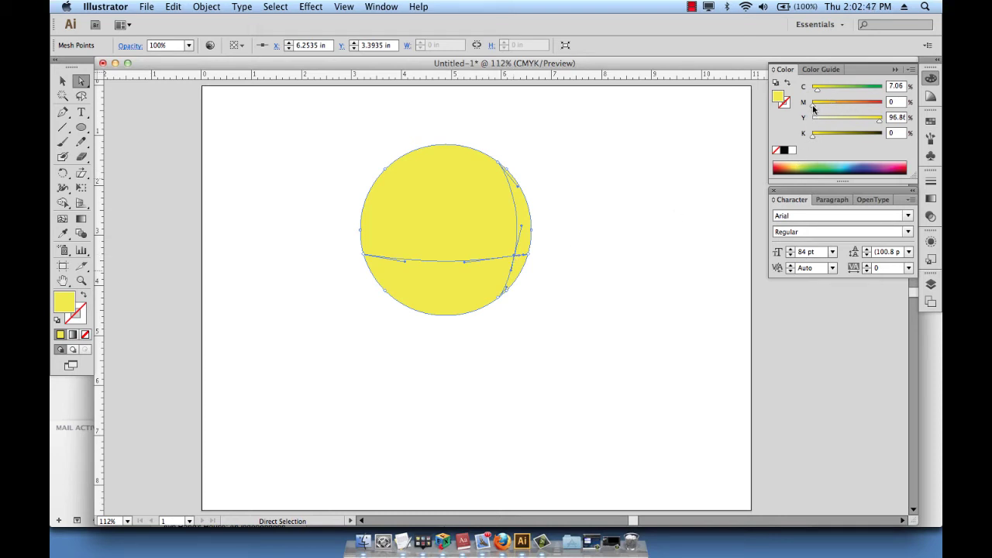
{"action": "left_click_drag", "start_coordinate": [814, 109], "coordinate": [843, 108]}
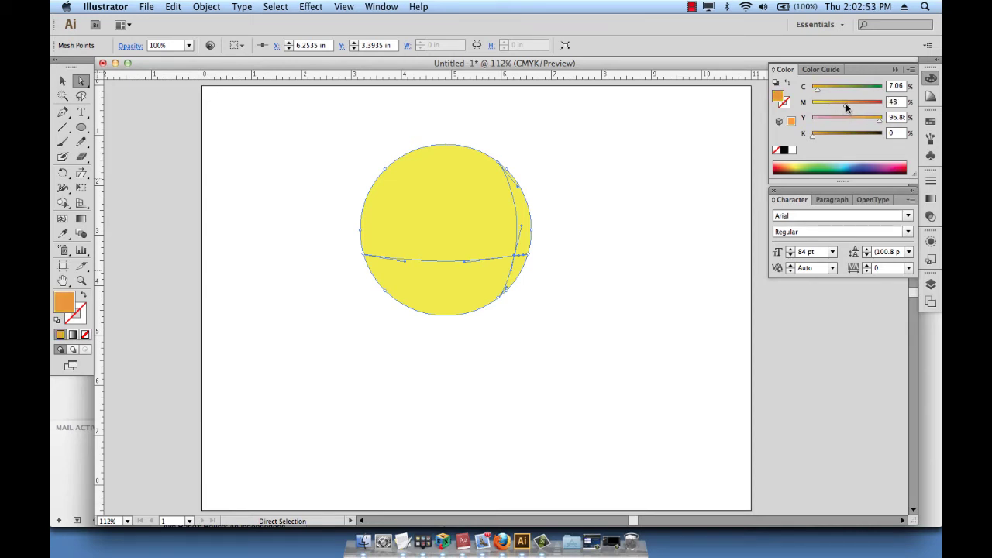
{"action": "left_click_drag", "start_coordinate": [845, 104], "coordinate": [846, 104]}
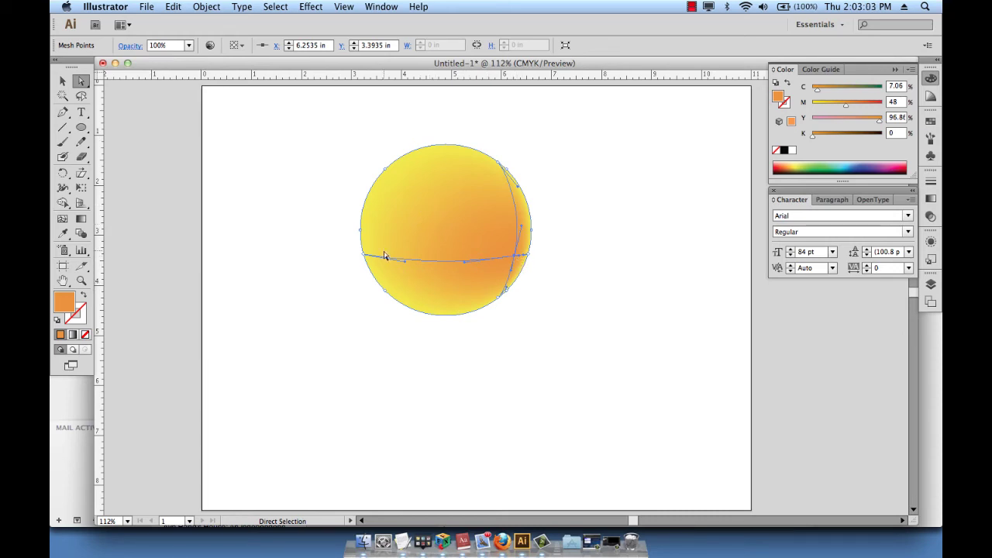
{"action": "left_click", "coordinate": [660, 274]}
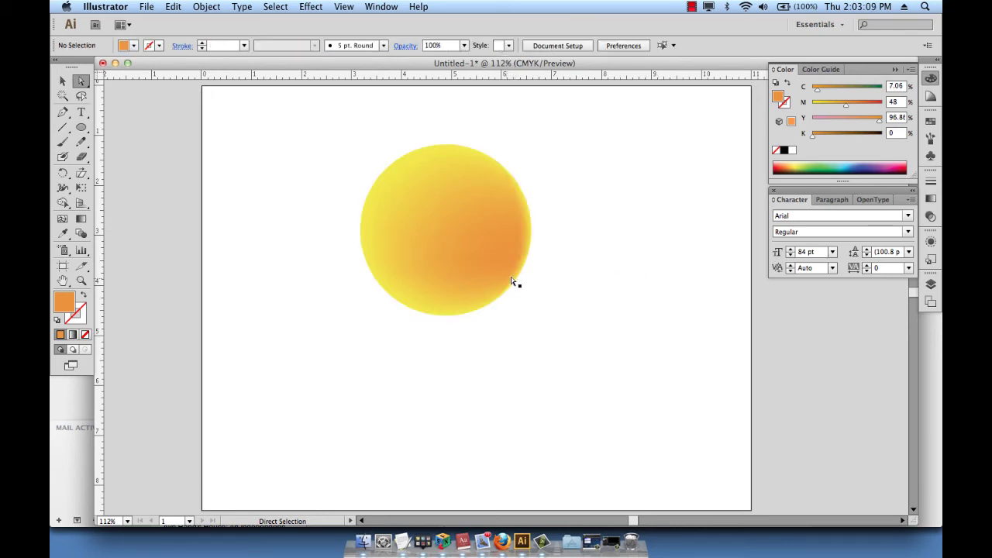
Step: Add four mesh points: upper left, top middle, right of centre and upper right
{"action": "left_click", "coordinate": [491, 251]}
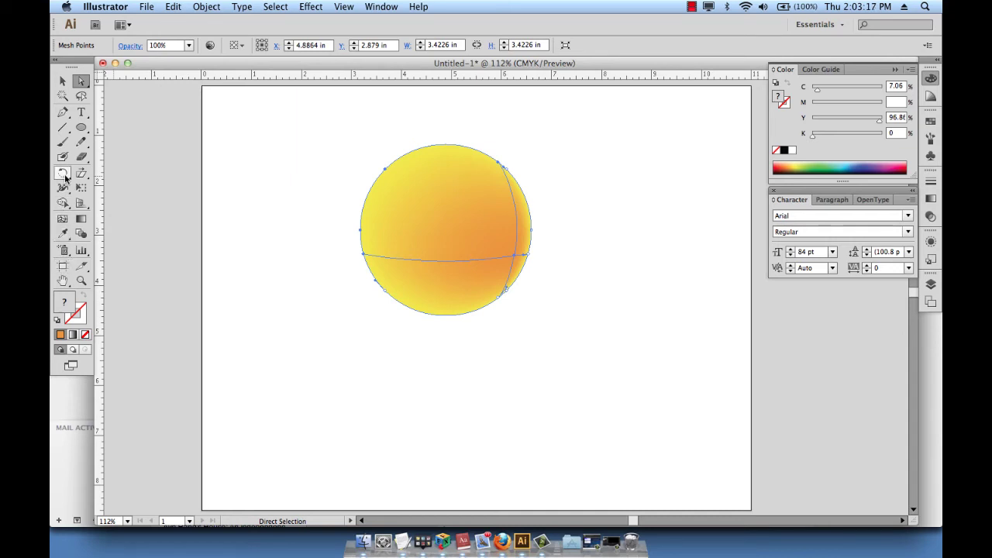
{"action": "left_click", "coordinate": [62, 219]}
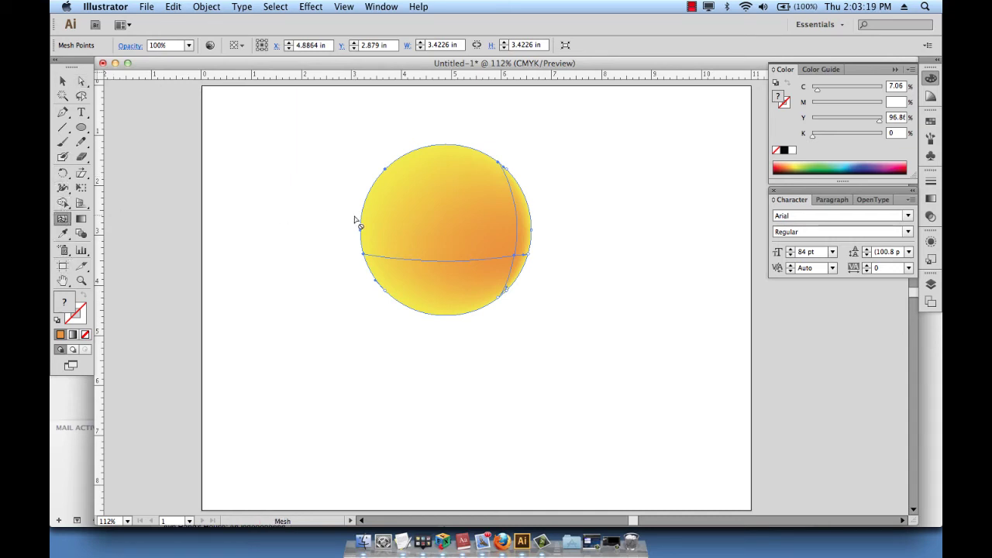
{"action": "left_click", "coordinate": [404, 189]}
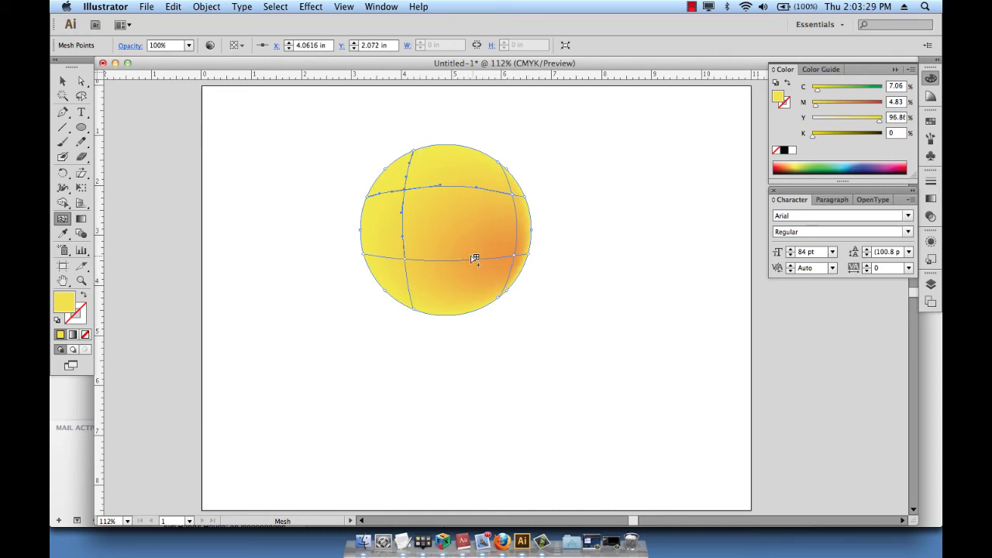
{"action": "left_click", "coordinate": [445, 213]}
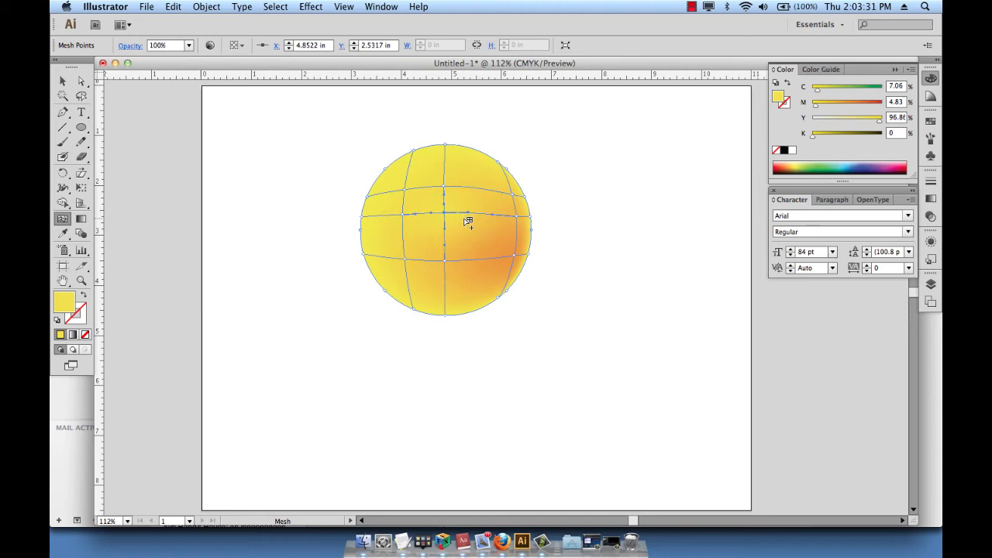
{"action": "left_click", "coordinate": [480, 237]}
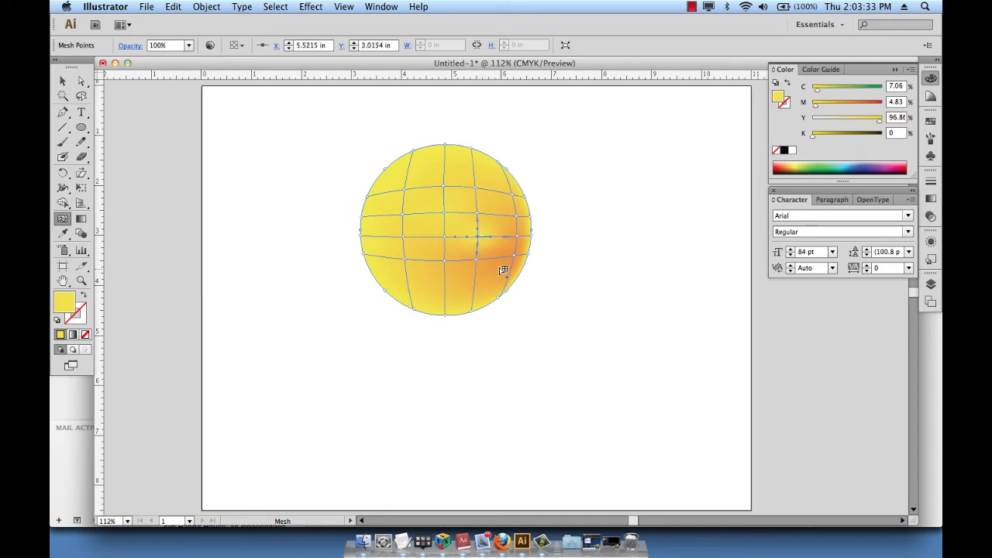
{"action": "left_click", "coordinate": [497, 177]}
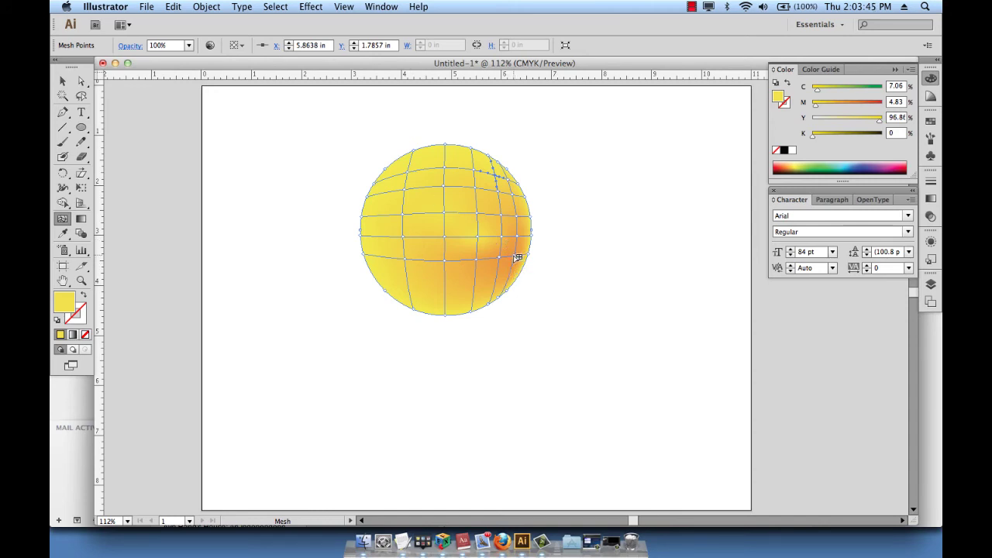
Step: Undo the four added mesh points and select the orange mesh point on the right
{"action": "key", "text": "super"}
{"action": "key", "text": "super+z"}
{"action": "key", "text": "super+z"}
{"action": "key", "text": "super+z"}
{"action": "key", "text": "super+z"}
{"action": "key", "text": "super+z"}
{"action": "key", "text": "super+z"}
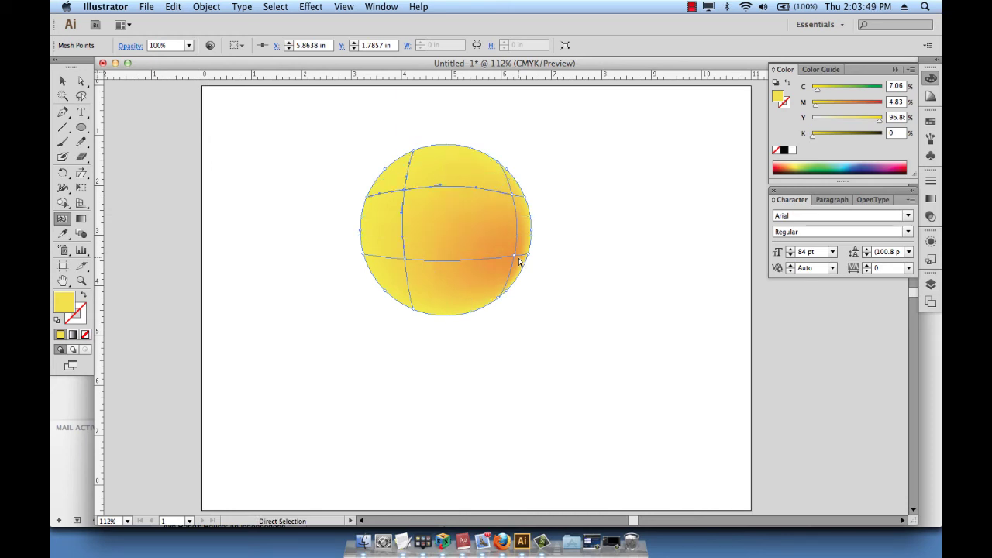
{"action": "key", "text": "super"}
{"action": "left_click", "coordinate": [82, 82]}
{"action": "left_click", "coordinate": [626, 255]}
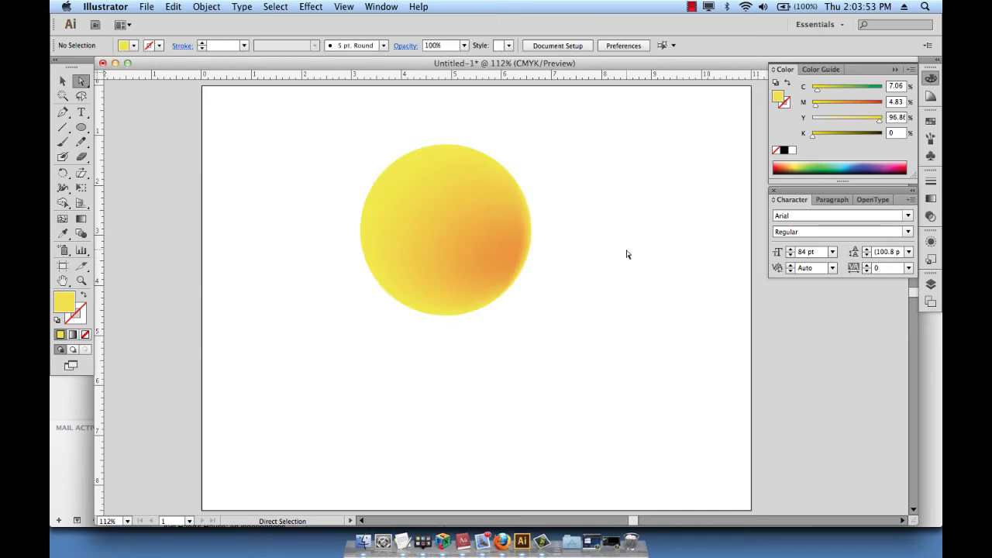
{"action": "left_click", "coordinate": [499, 269]}
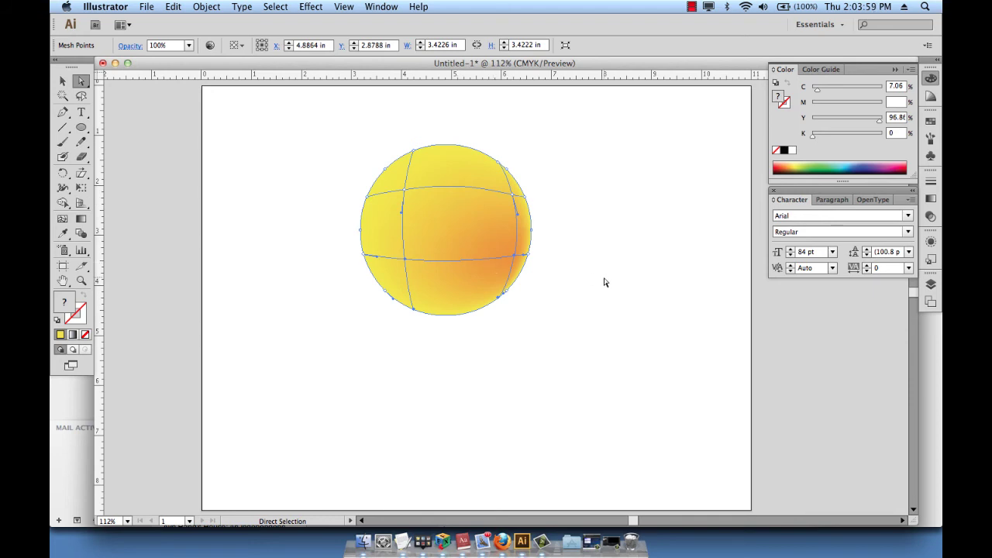
{"action": "left_click", "coordinate": [571, 263]}
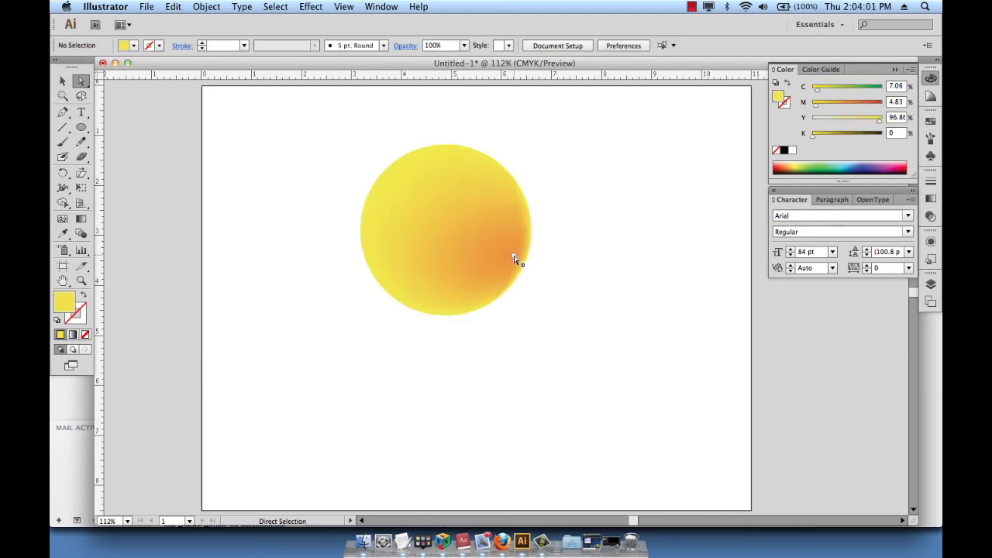
{"action": "left_click", "coordinate": [515, 259]}
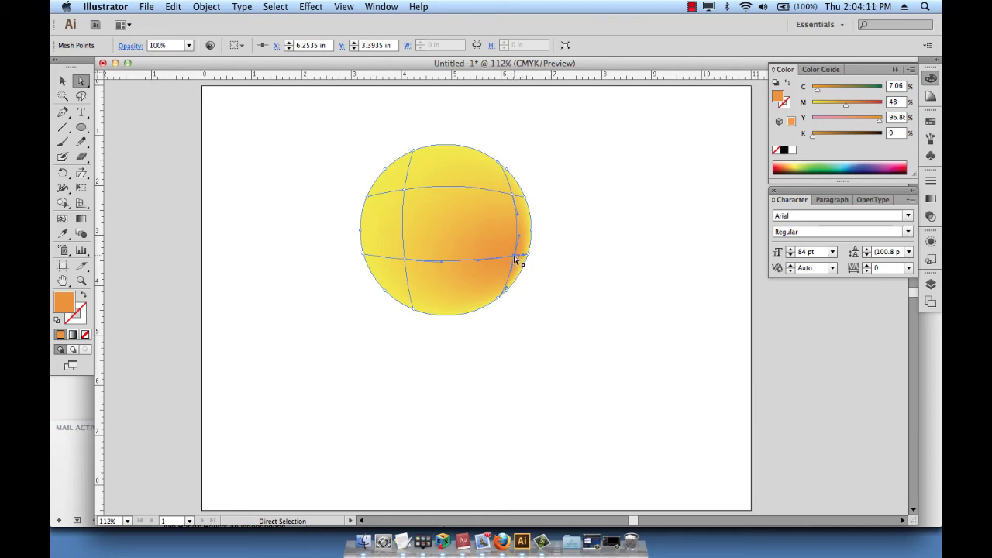
Step: Drag the orange mesh point and its handles to spread the orange glow toward the lower right
{"action": "left_click_drag", "start_coordinate": [515, 257], "coordinate": [470, 240]}
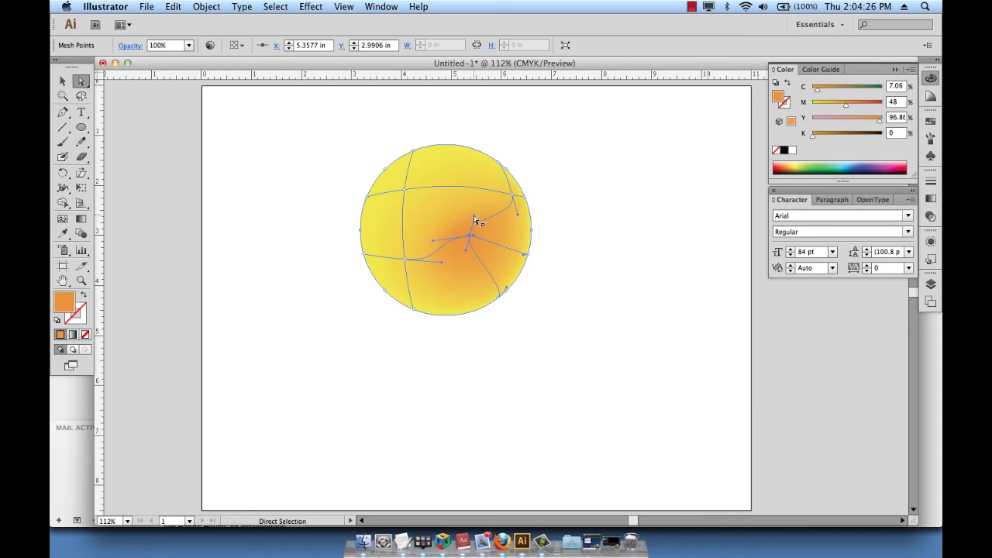
{"action": "left_click_drag", "start_coordinate": [475, 220], "coordinate": [482, 163]}
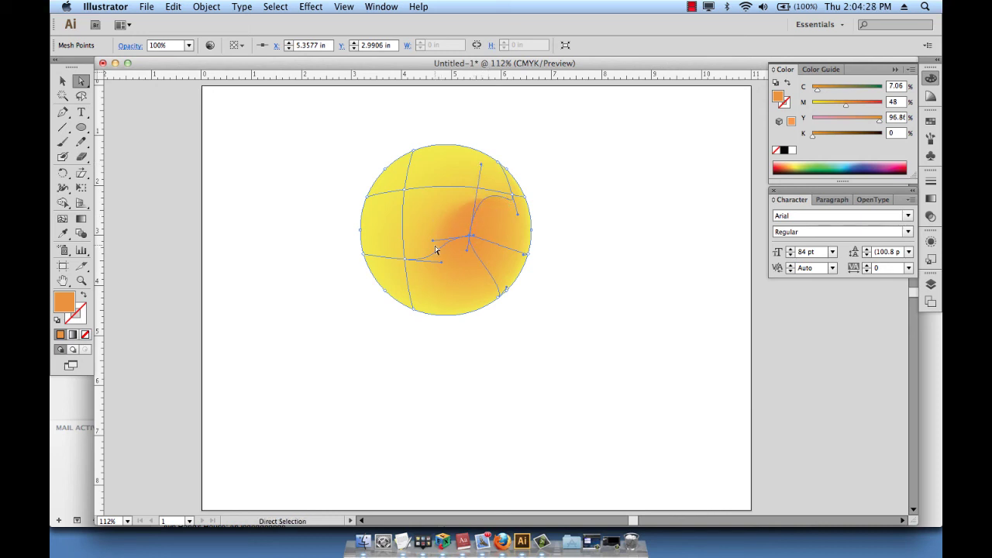
{"action": "left_click_drag", "start_coordinate": [433, 241], "coordinate": [371, 240]}
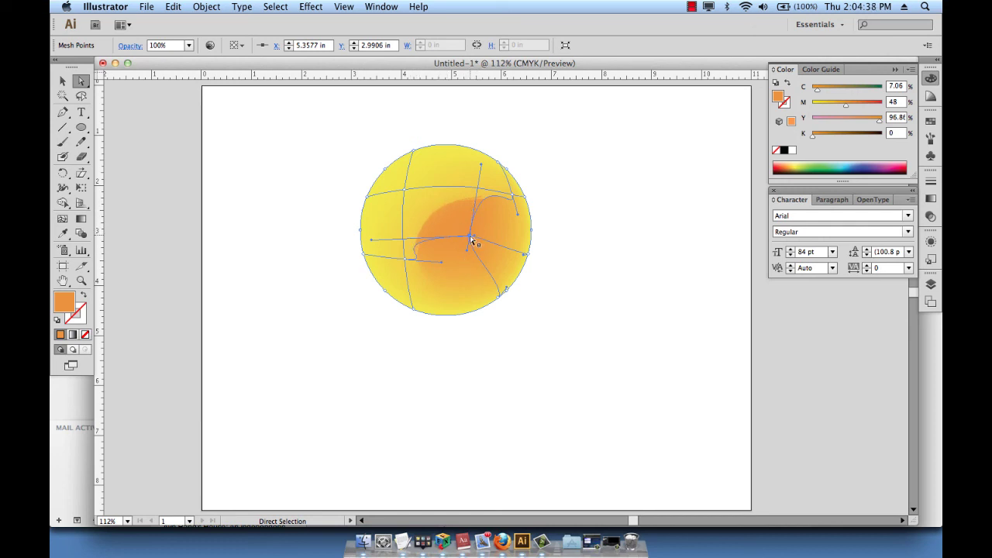
{"action": "left_click_drag", "start_coordinate": [470, 237], "coordinate": [497, 255]}
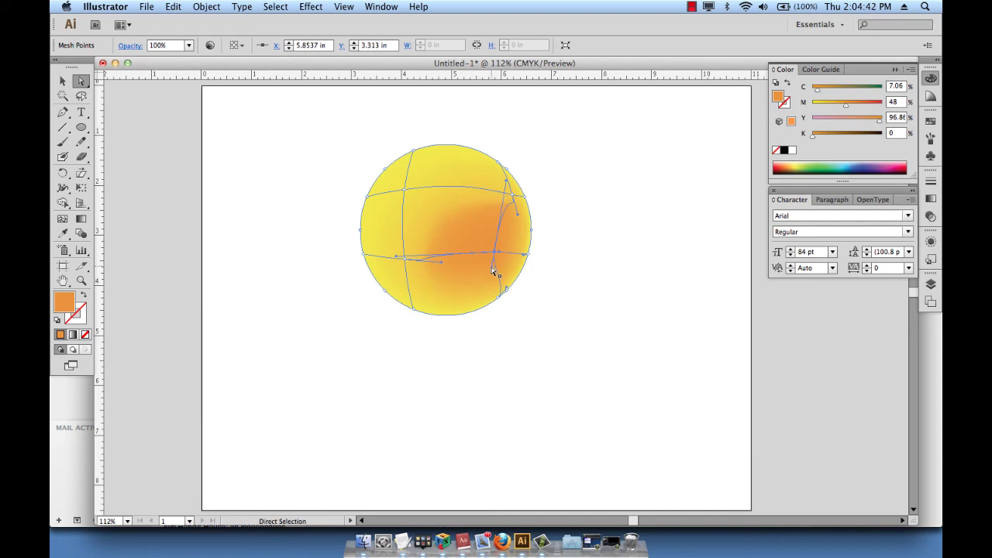
{"action": "left_click_drag", "start_coordinate": [492, 269], "coordinate": [476, 301]}
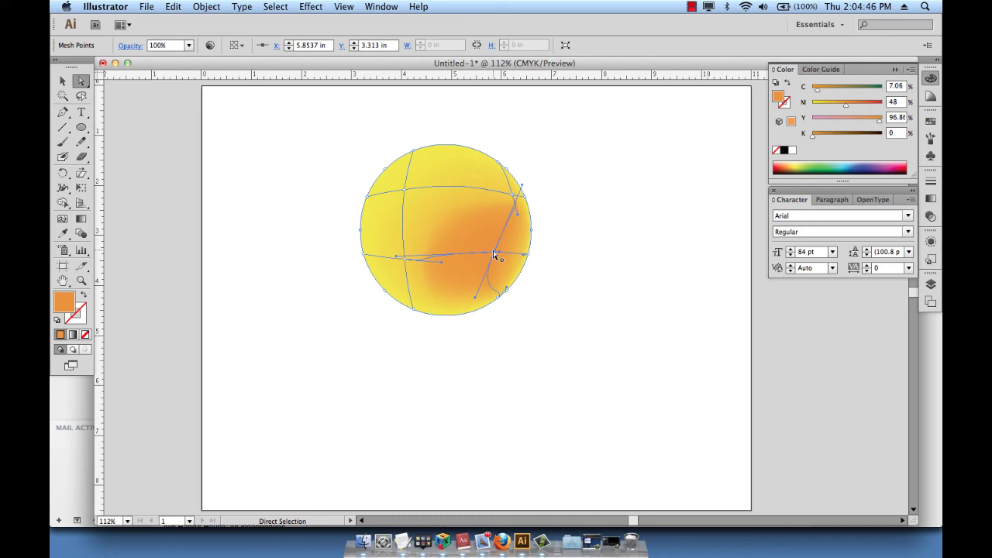
{"action": "left_click_drag", "start_coordinate": [495, 253], "coordinate": [503, 256]}
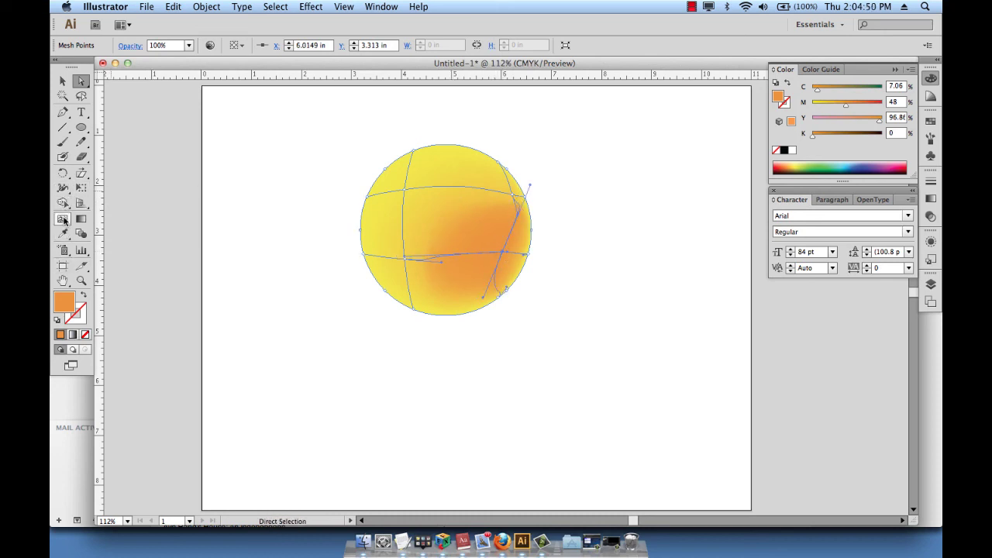
Step: Add a mesh point near the circle's centre and tint it dark olive green with Cyan 66
{"action": "left_click", "coordinate": [62, 218]}
{"action": "left_click", "coordinate": [449, 223]}
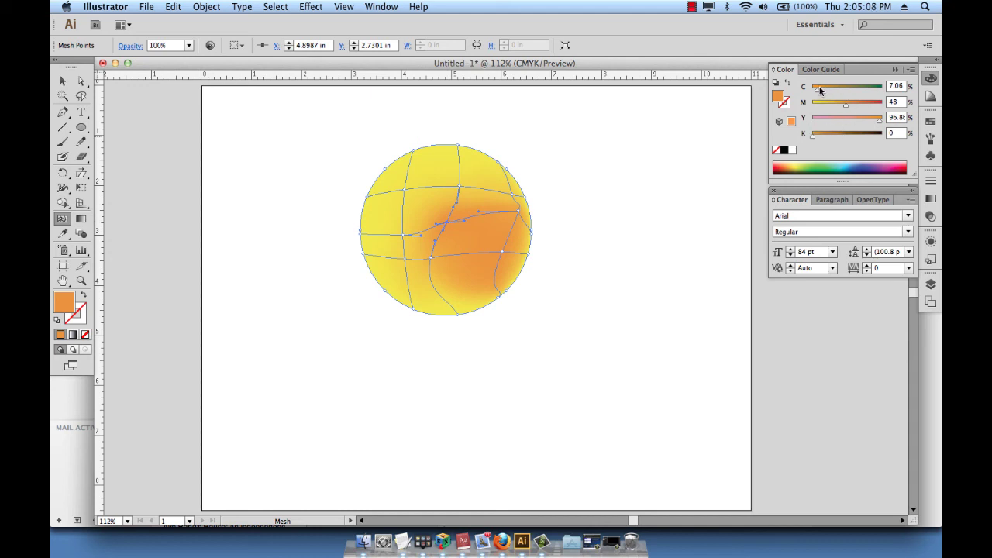
{"action": "left_click_drag", "start_coordinate": [820, 93], "coordinate": [859, 93]}
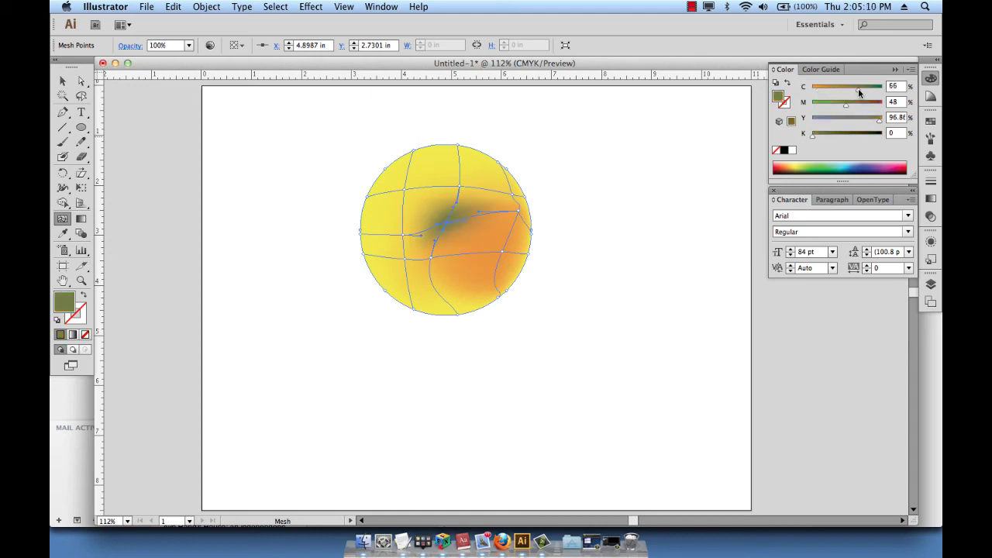